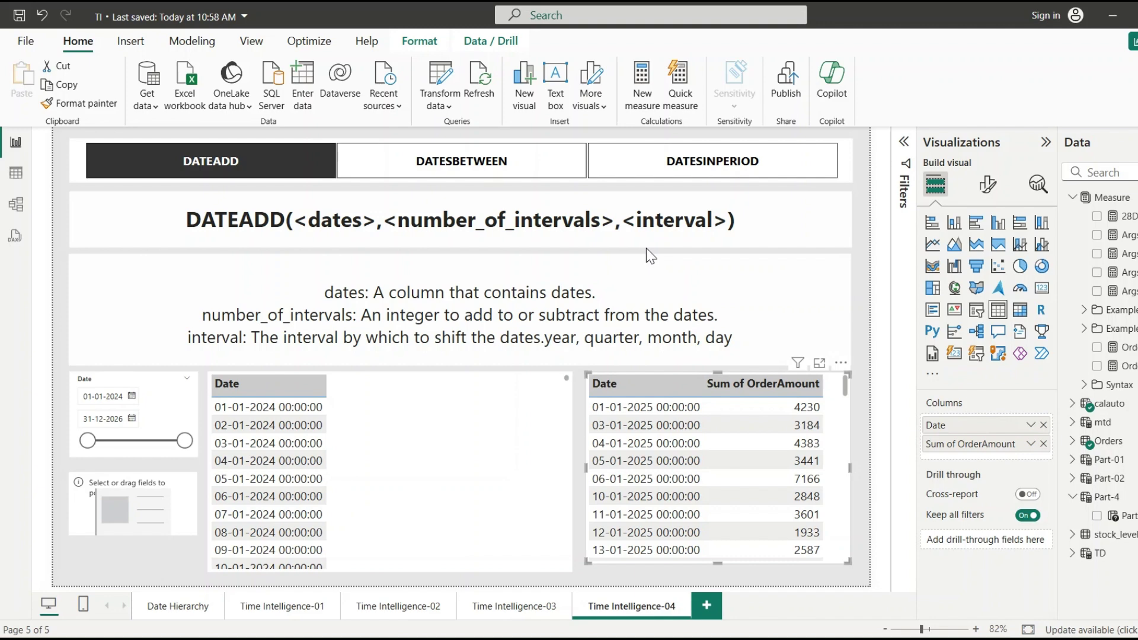
Step: Open the OrdersNexYear measure and examine its SUM expression and each DATEADD argument
{"action": "left_click", "coordinate": [1128, 368]}
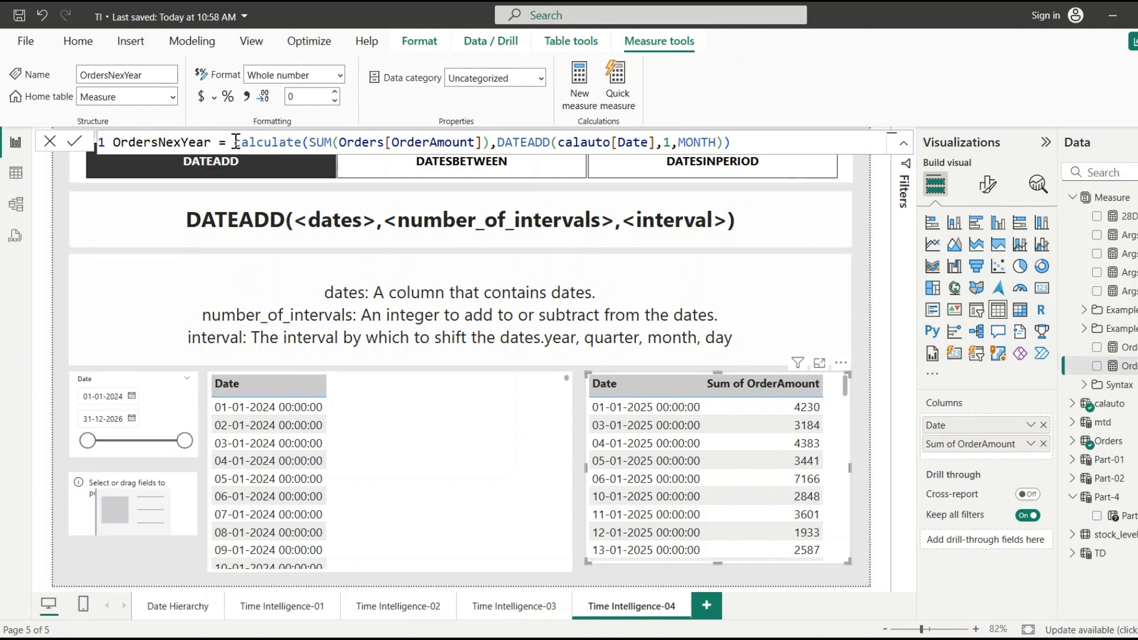
{"action": "left_click_drag", "start_coordinate": [235, 142], "coordinate": [495, 137]}
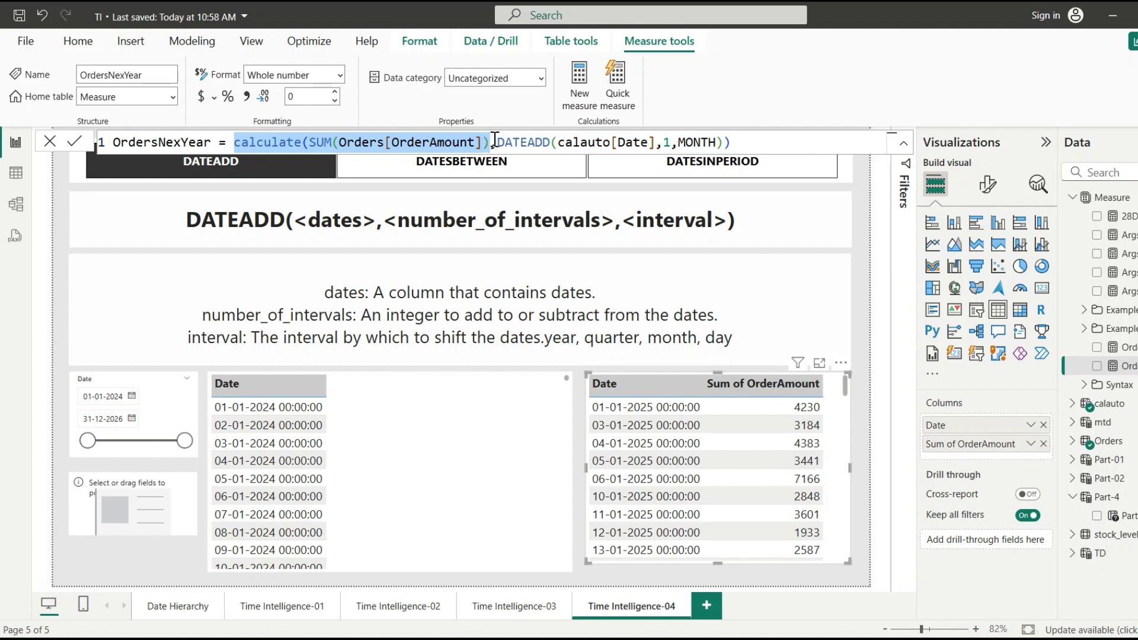
{"action": "left_click", "coordinate": [495, 137]}
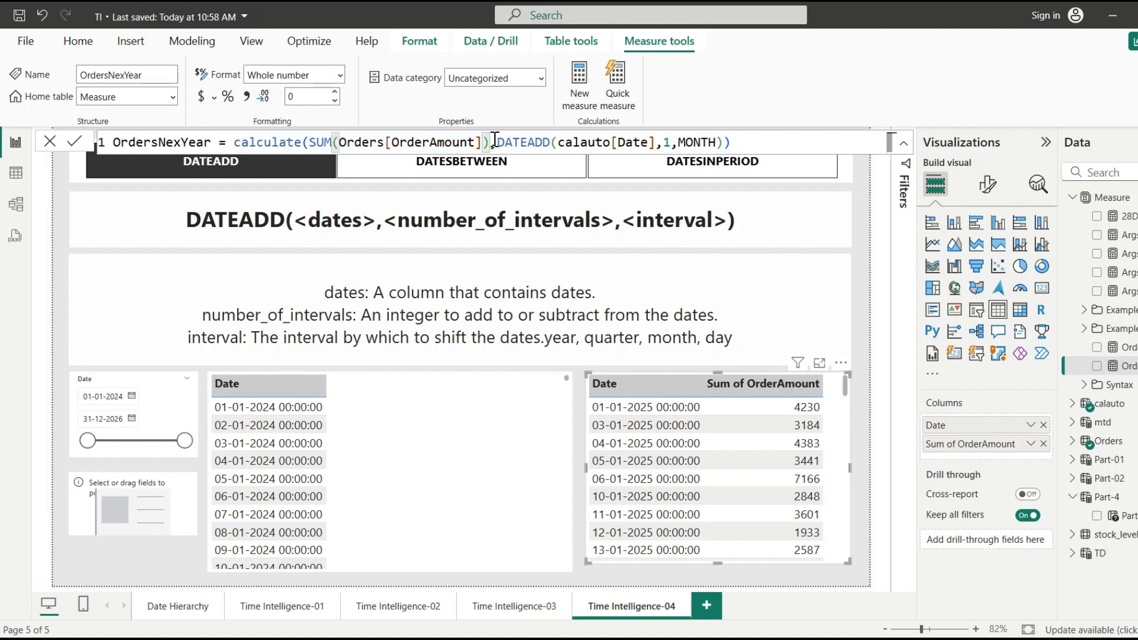
{"action": "left_click_drag", "start_coordinate": [496, 139], "coordinate": [656, 142]}
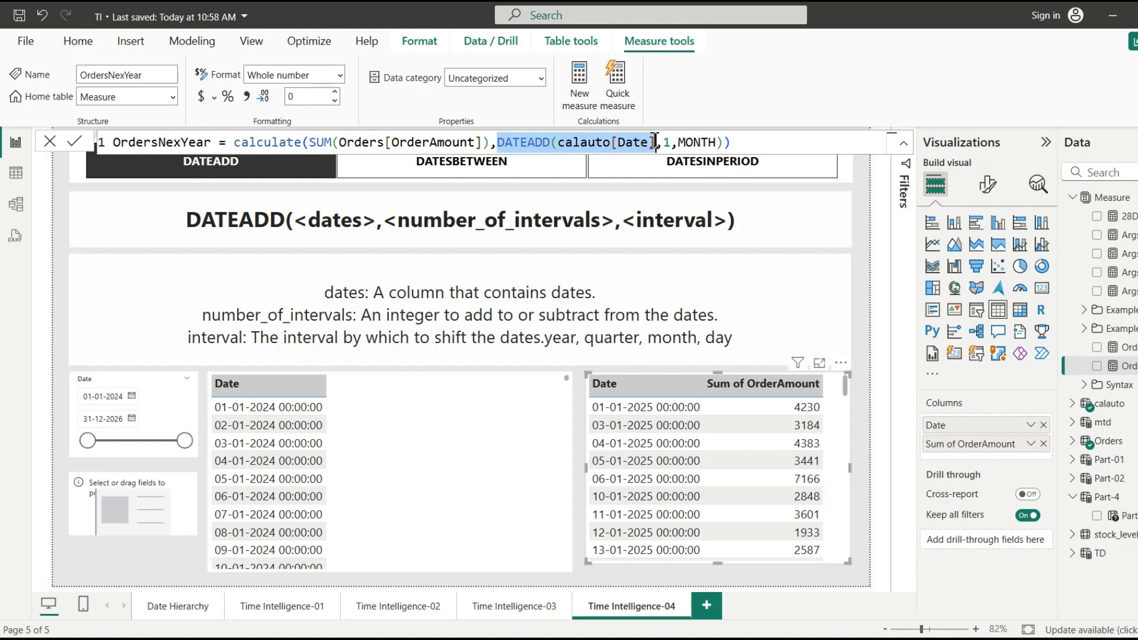
{"action": "left_click", "coordinate": [654, 141]}
{"action": "left_click_drag", "start_coordinate": [558, 141], "coordinate": [654, 141]}
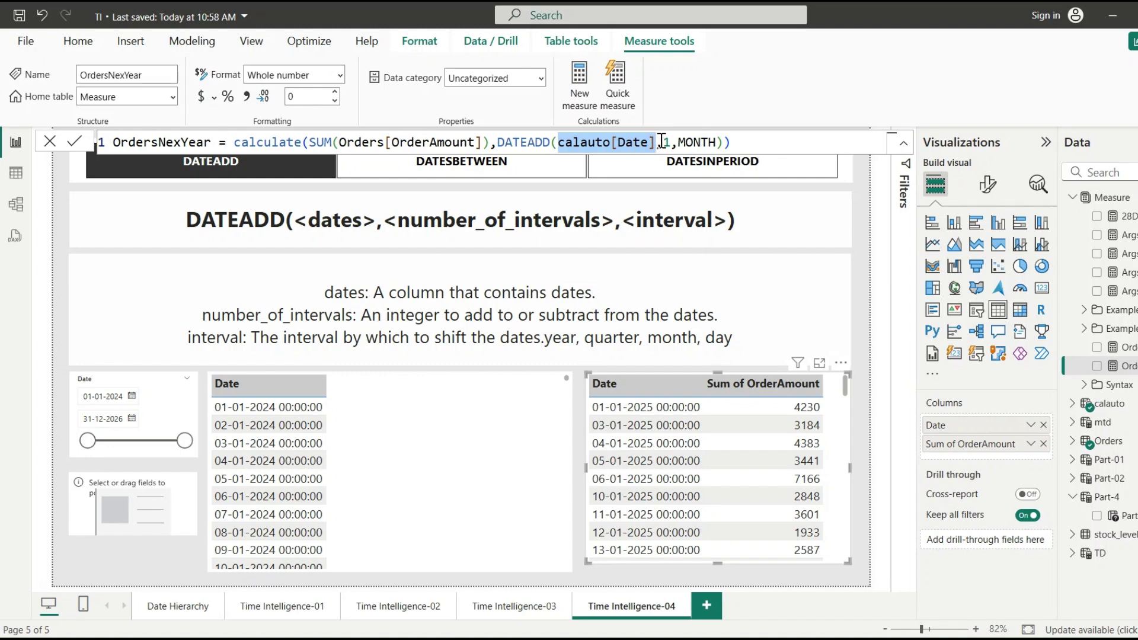
{"action": "double_click", "coordinate": [667, 142]}
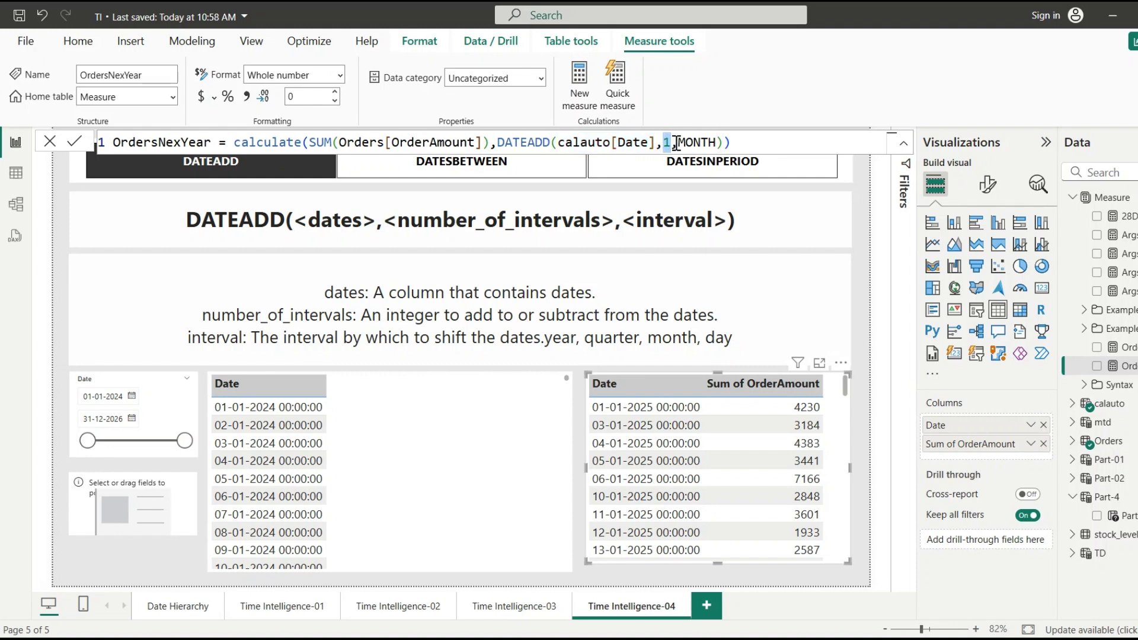
{"action": "double_click", "coordinate": [690, 143]}
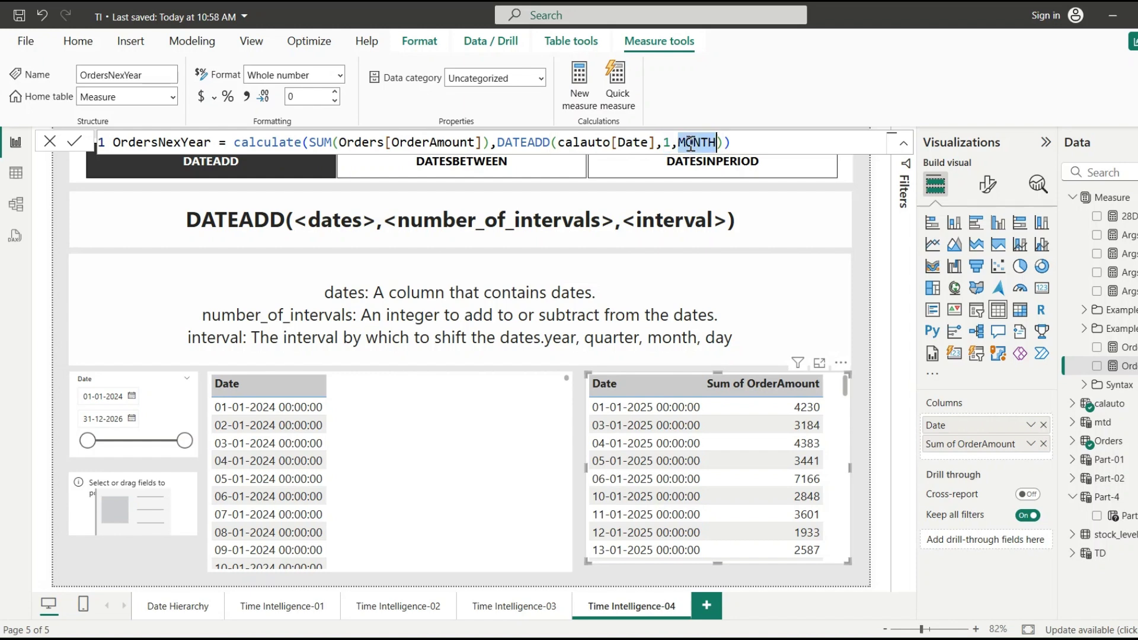
{"action": "left_click", "coordinate": [735, 142]}
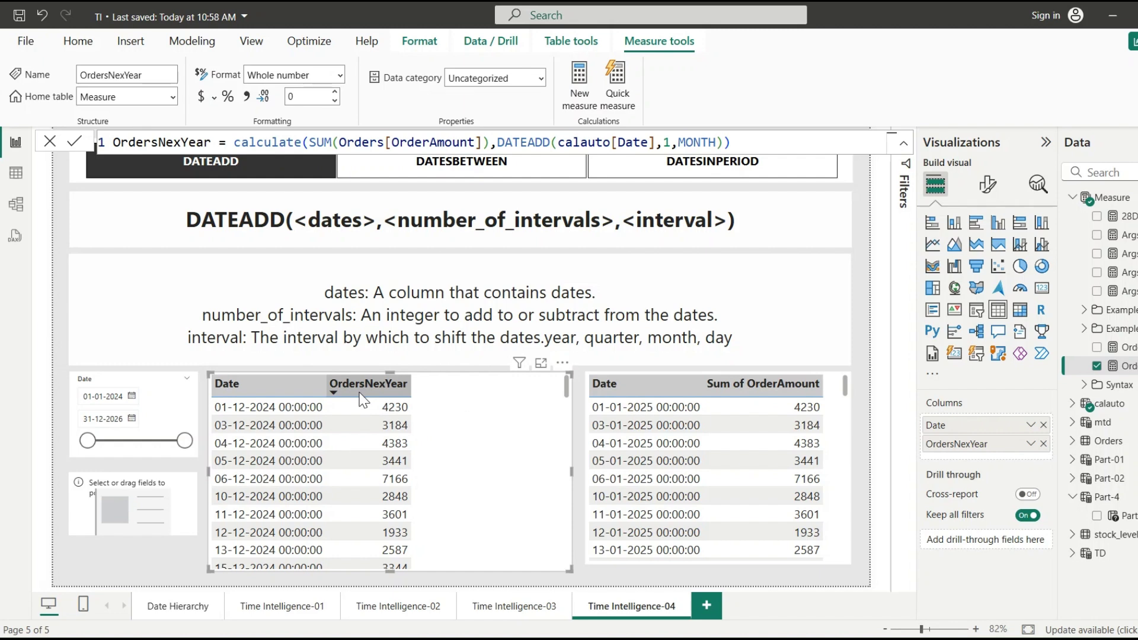
Step: Examine how DATEADD in OrdersNexYear shifts calauto[Date] by 1 MONTH, comparing the two order tables
{"action": "left_click_drag", "start_coordinate": [557, 143], "coordinate": [654, 143]}
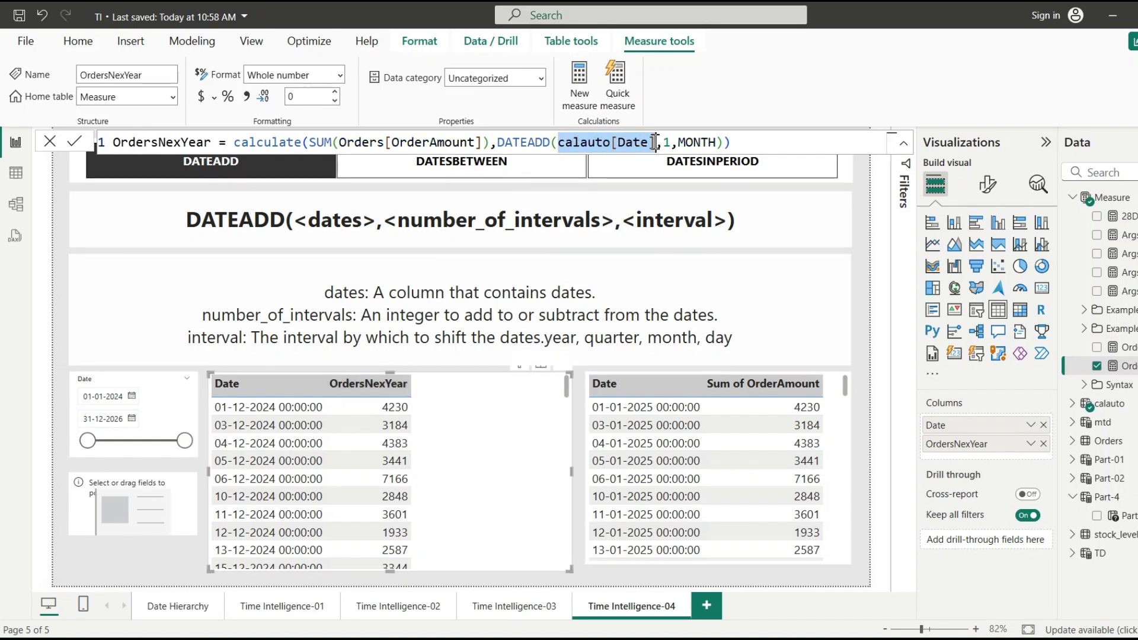
{"action": "left_click", "coordinate": [655, 143]}
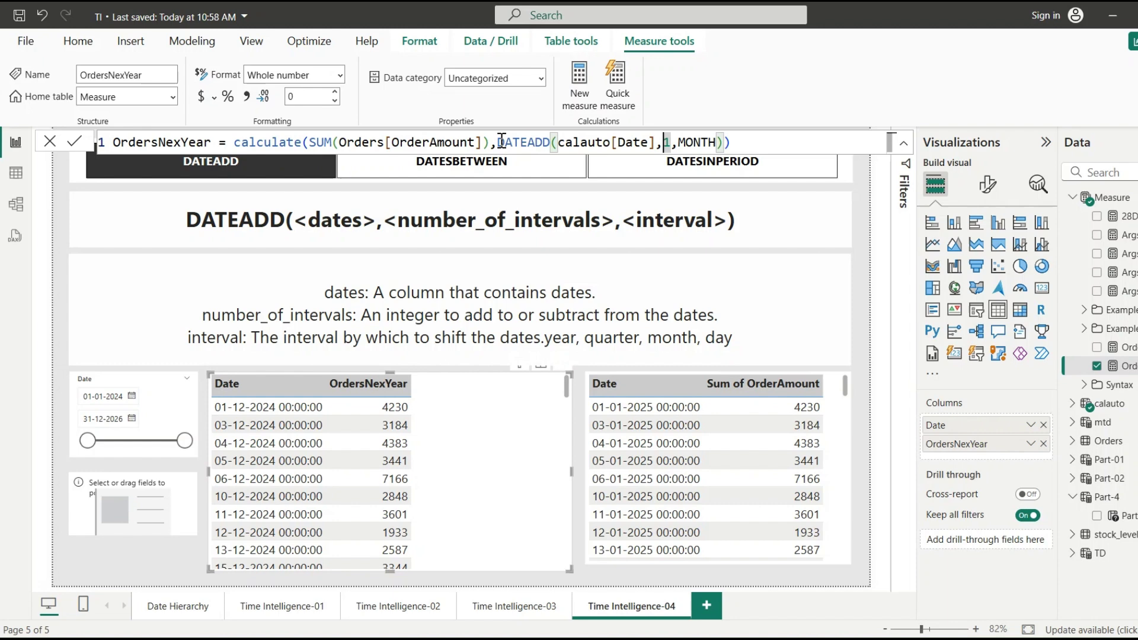
{"action": "left_click", "coordinate": [500, 143]}
{"action": "left_click_drag", "start_coordinate": [499, 142], "coordinate": [742, 143]}
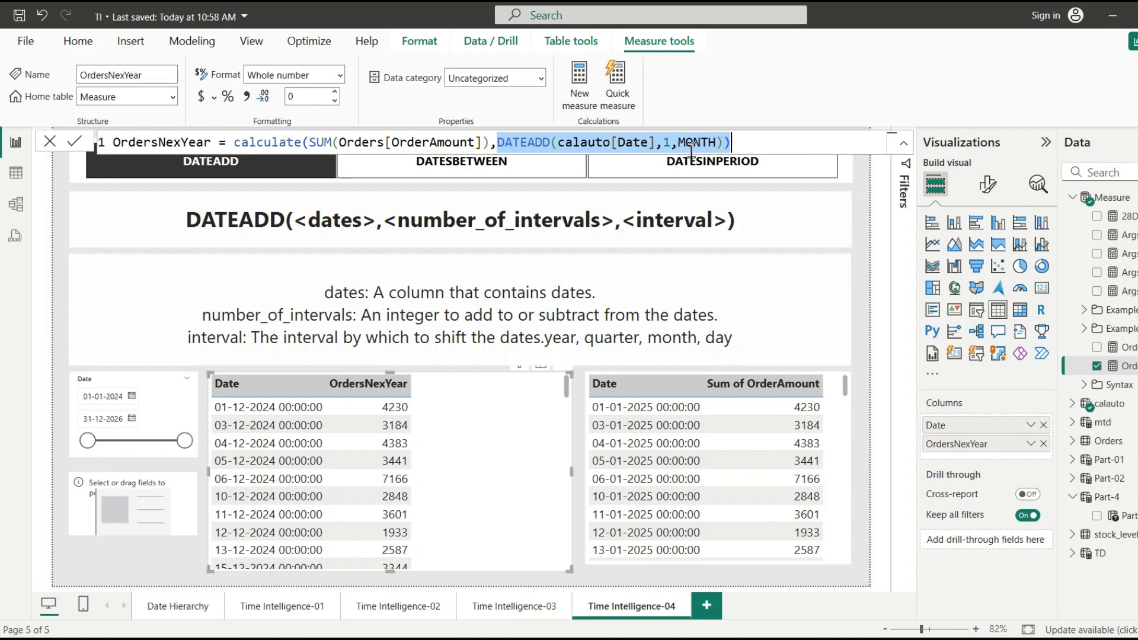
{"action": "left_click", "coordinate": [673, 143]}
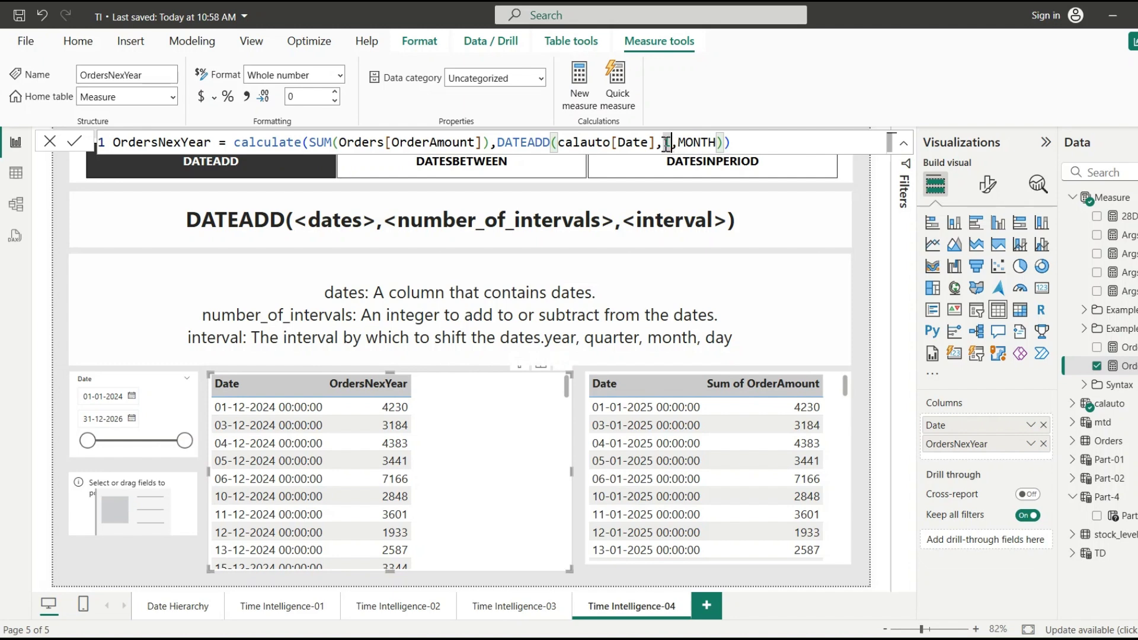
{"action": "double_click", "coordinate": [672, 144]}
{"action": "double_click", "coordinate": [698, 142]}
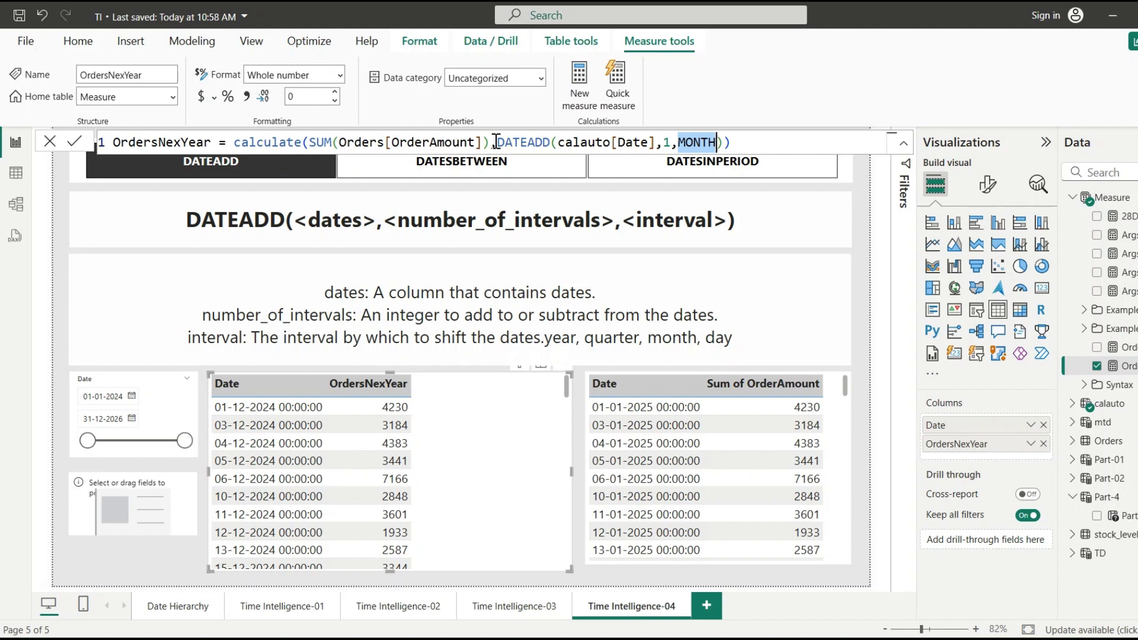
{"action": "left_click_drag", "start_coordinate": [227, 143], "coordinate": [732, 142]}
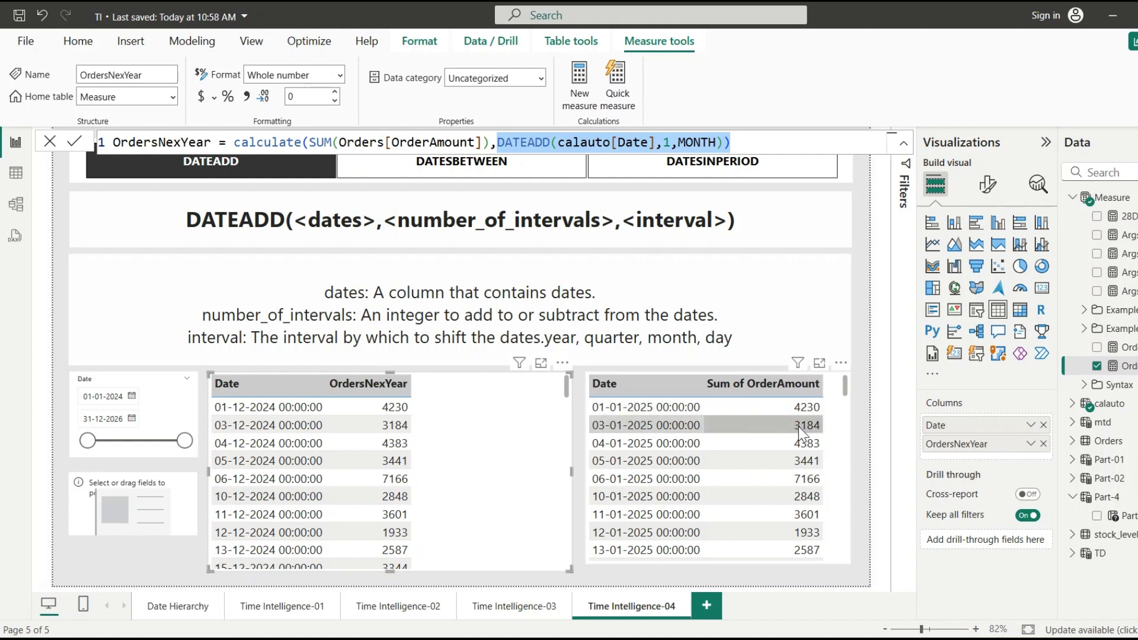
Step: Change the DATEADD interval in the OrdersNexYear measure to DAY and review the edited expression
{"action": "double_click", "coordinate": [708, 143]}
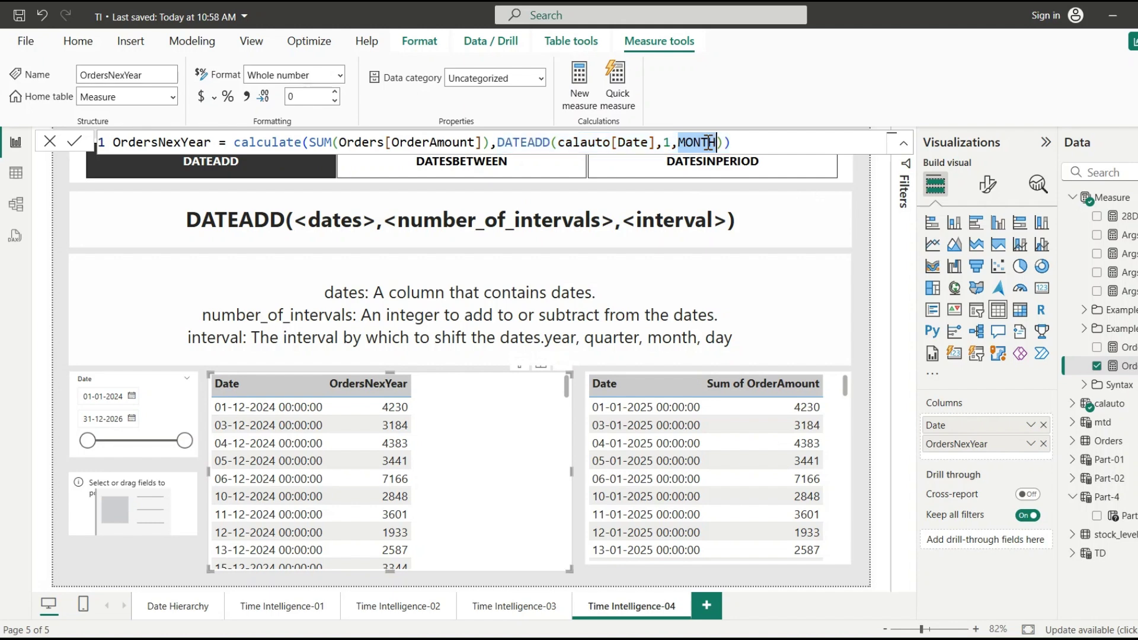
{"action": "type", "text": "day"}
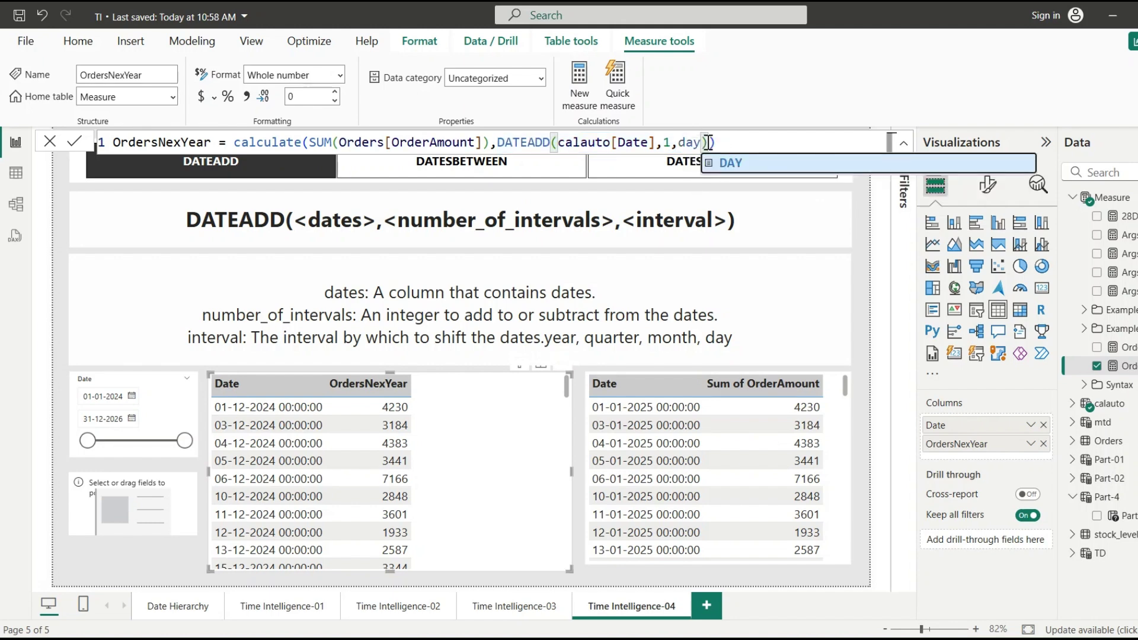
{"action": "key", "text": "BackSpace"}
{"action": "key", "text": "BackSpace"}
{"action": "key", "text": "BackSpace"}
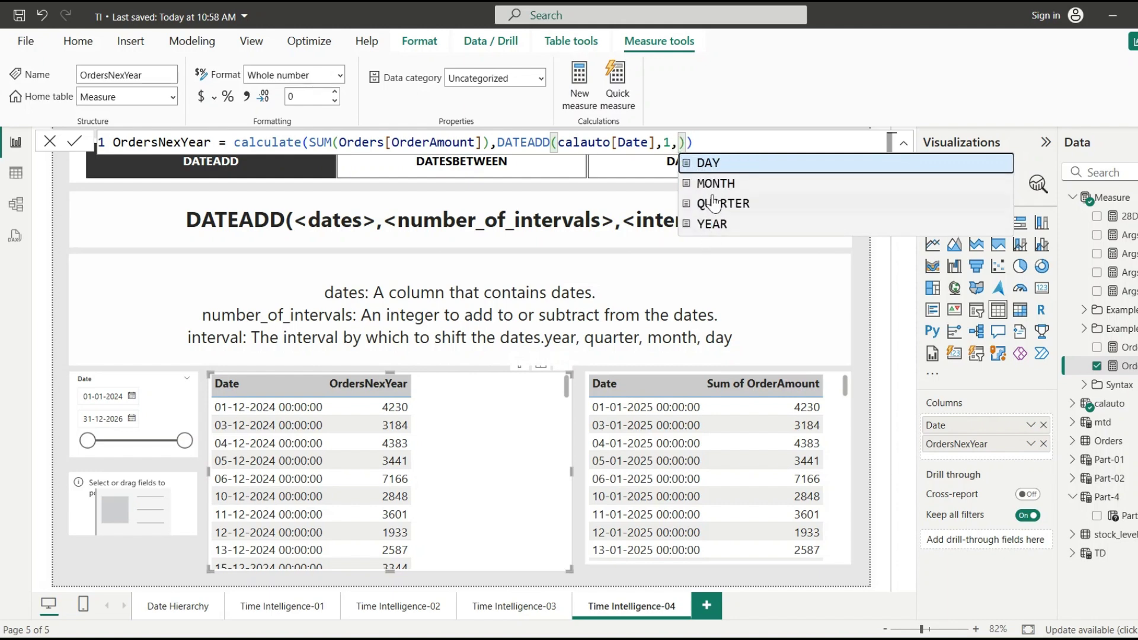
{"action": "left_click", "coordinate": [717, 169]}
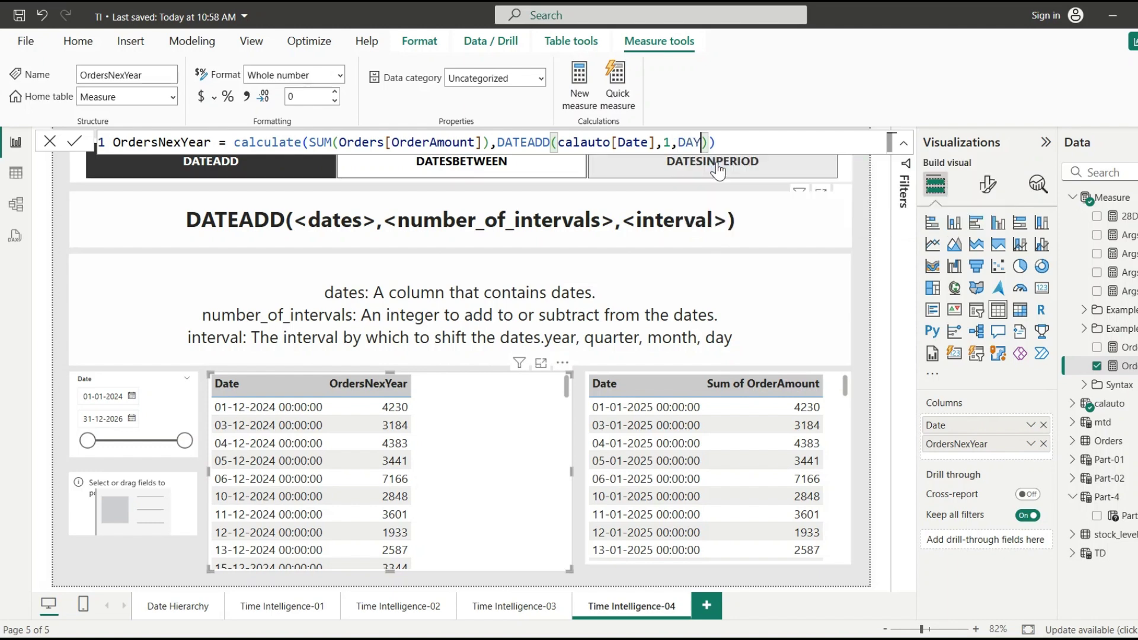
{"action": "key", "text": "Return"}
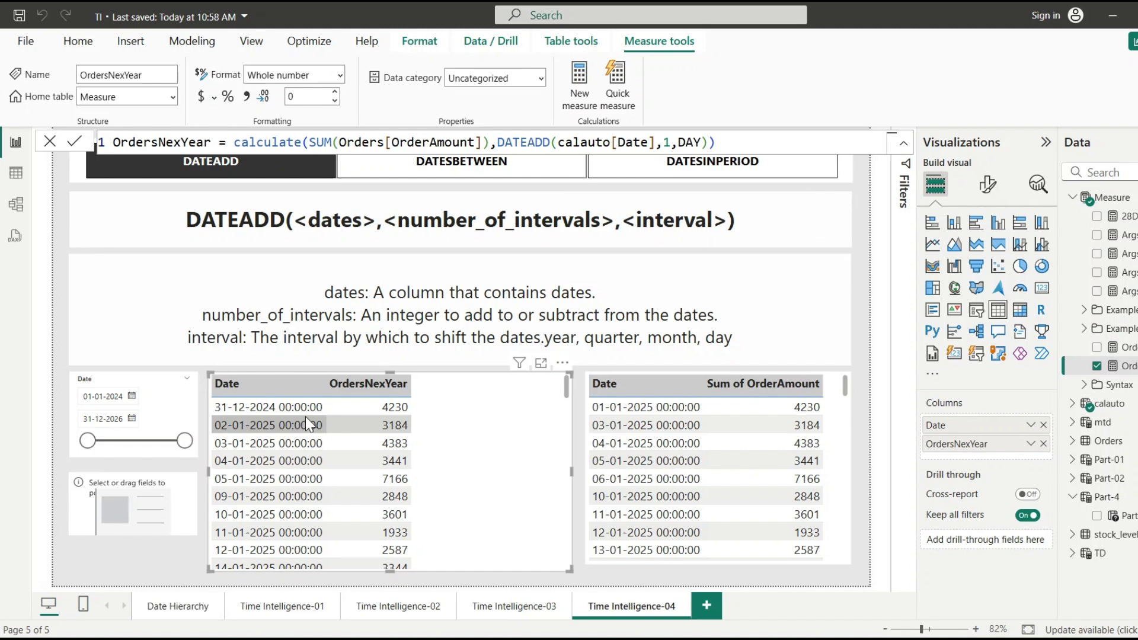
{"action": "left_click", "coordinate": [497, 142]}
{"action": "key", "text": "shift+End"}
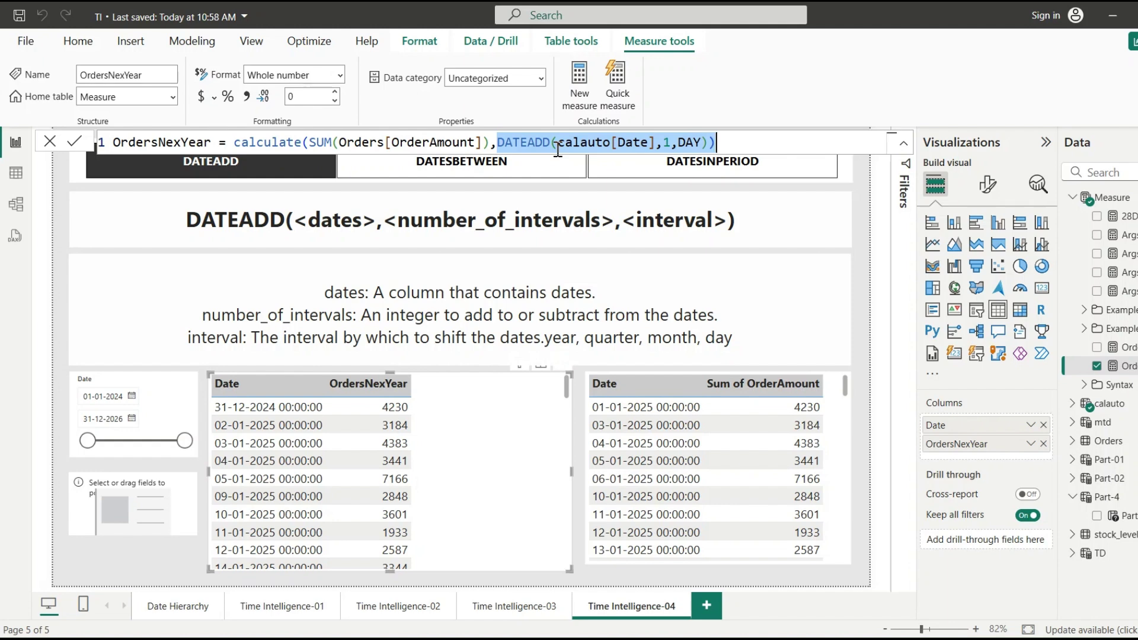
{"action": "left_click", "coordinate": [686, 143]}
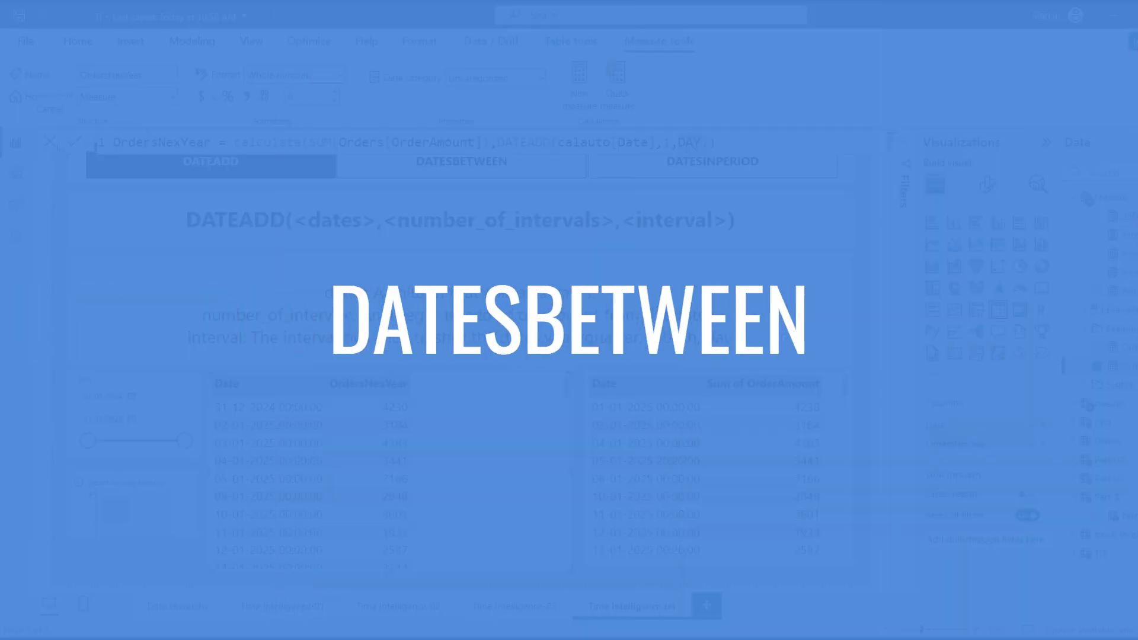
Step: Switch the function slicer to DATESBETWEEN and review the return expression of the OrdersforRangeofDates measure
{"action": "left_click", "coordinate": [94, 148]}
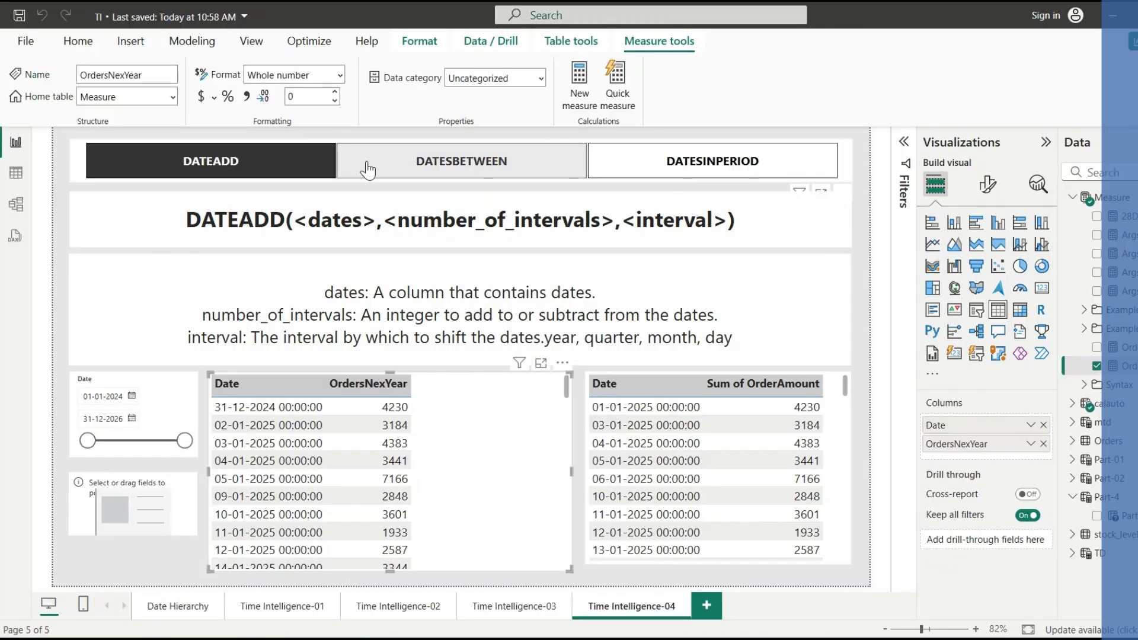
{"action": "left_click", "coordinate": [366, 169], "text": "ctrl"}
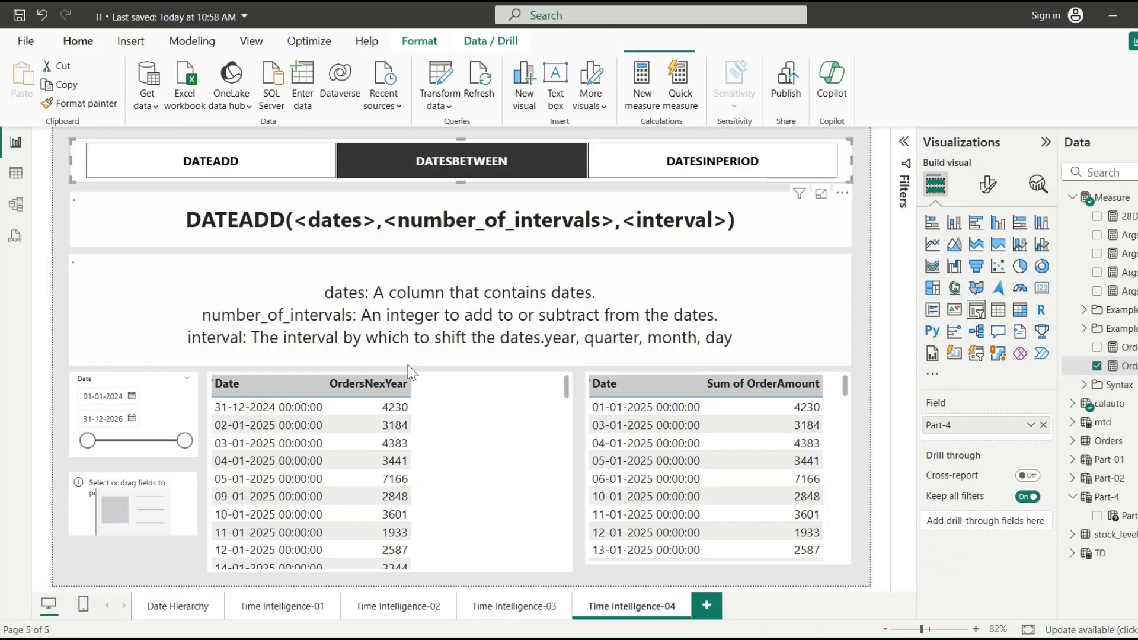
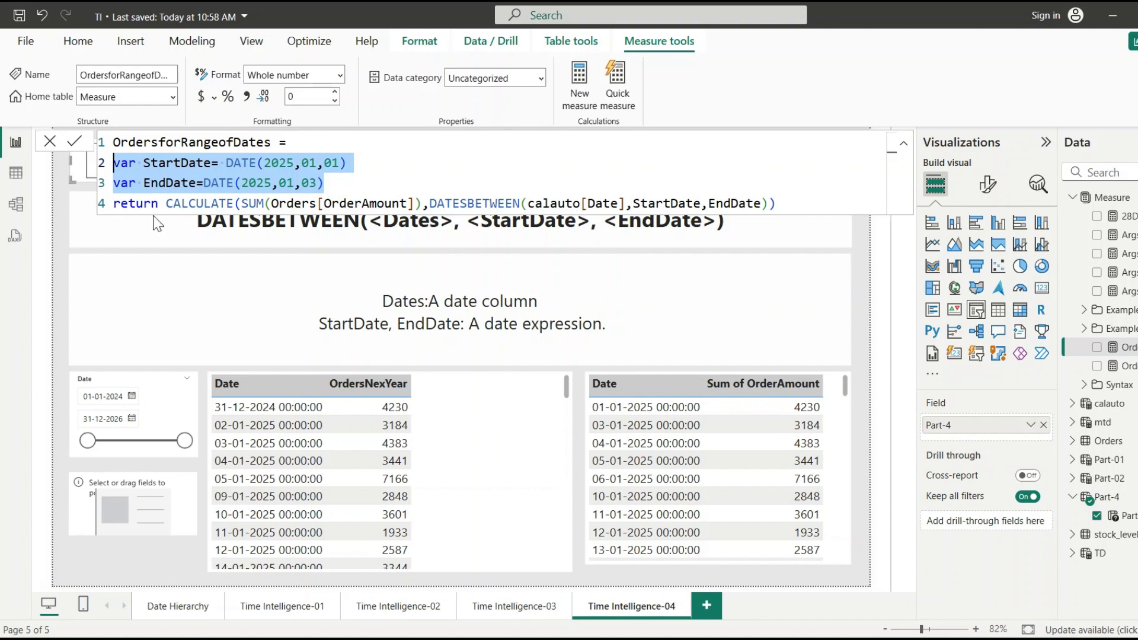
{"action": "left_click_drag", "start_coordinate": [167, 203], "coordinate": [761, 203]}
{"action": "left_click", "coordinate": [426, 202]}
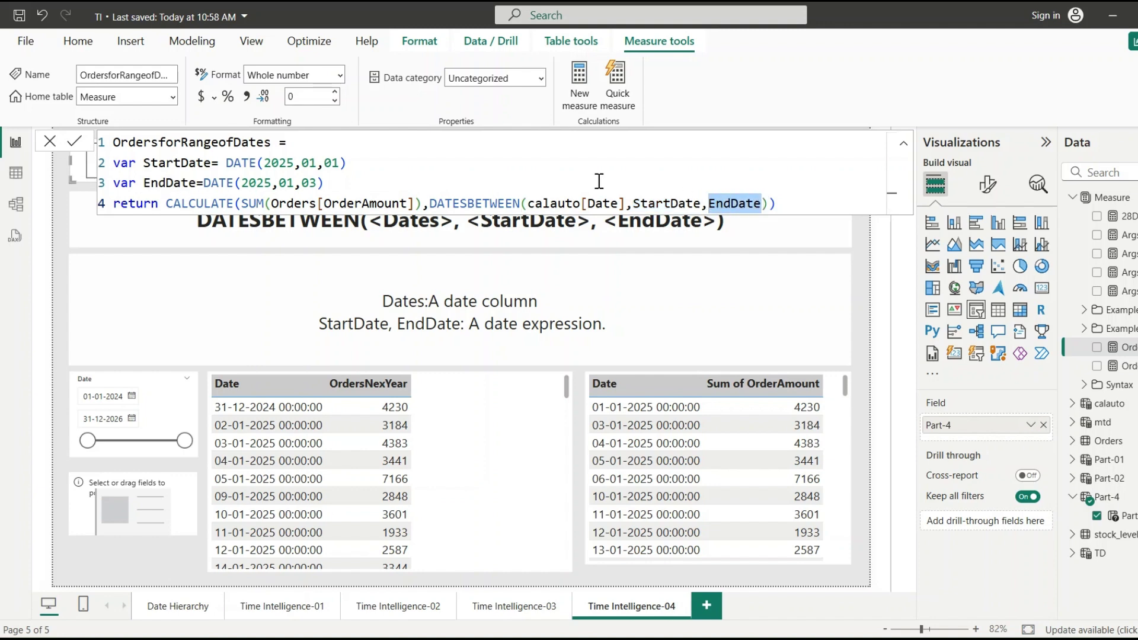
Step: Add the OrdersforRangeofDates measure to the empty card below the date slicer
{"action": "left_click", "coordinate": [909, 425]}
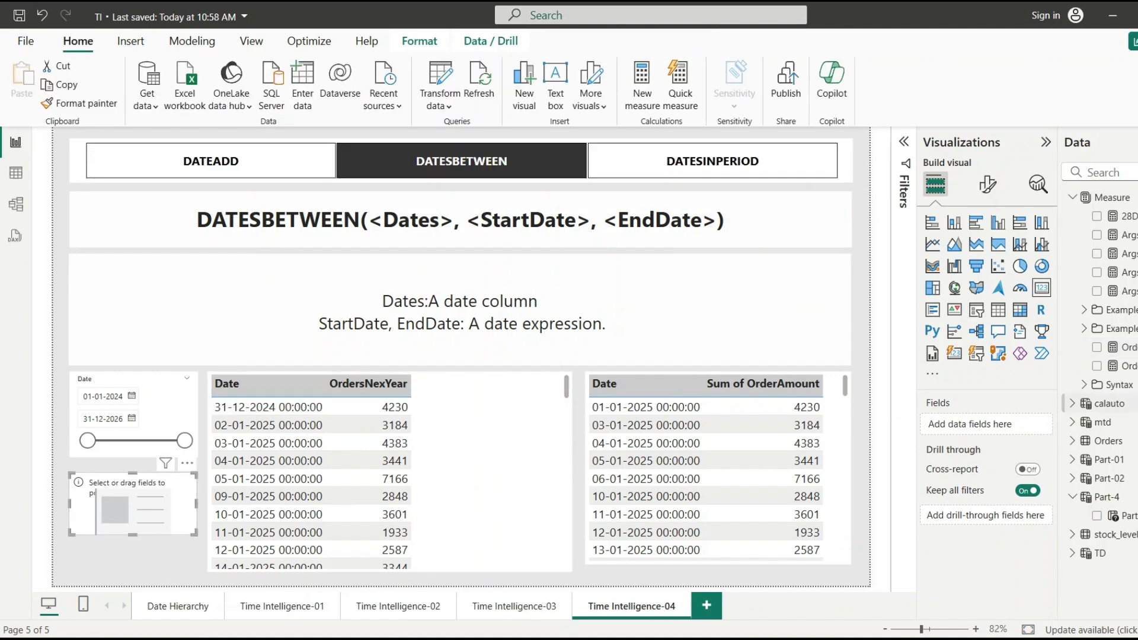
{"action": "left_click", "coordinate": [1096, 348]}
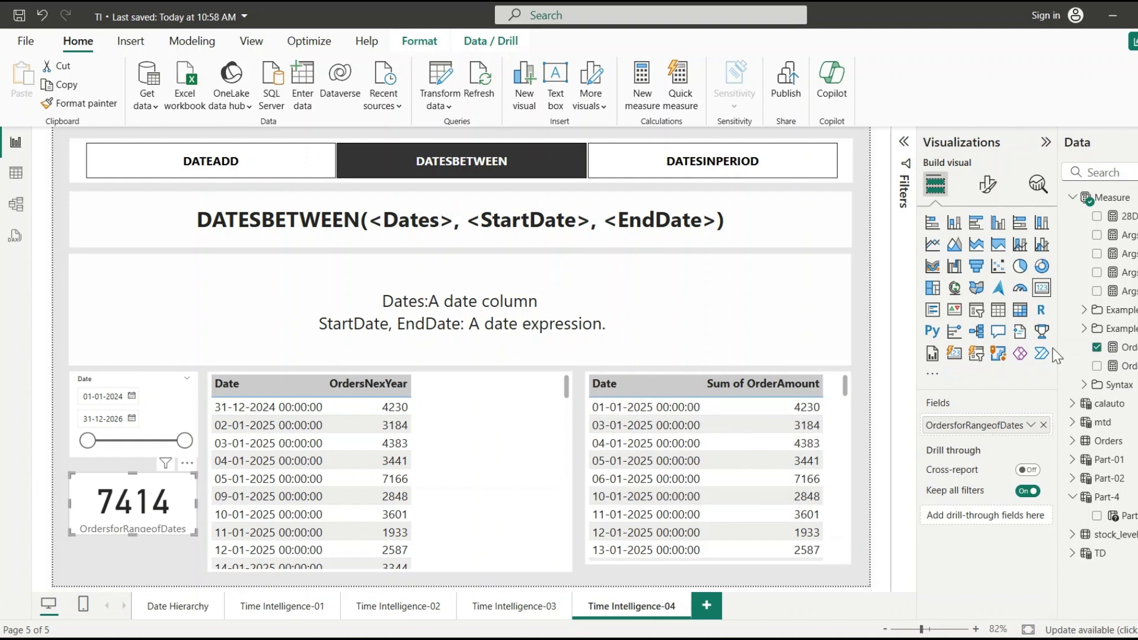
Step: Set the EndDate variable in the OrdersforRangeofDates measure to DATE(2025,01,06)
{"action": "left_click", "coordinate": [1128, 349]}
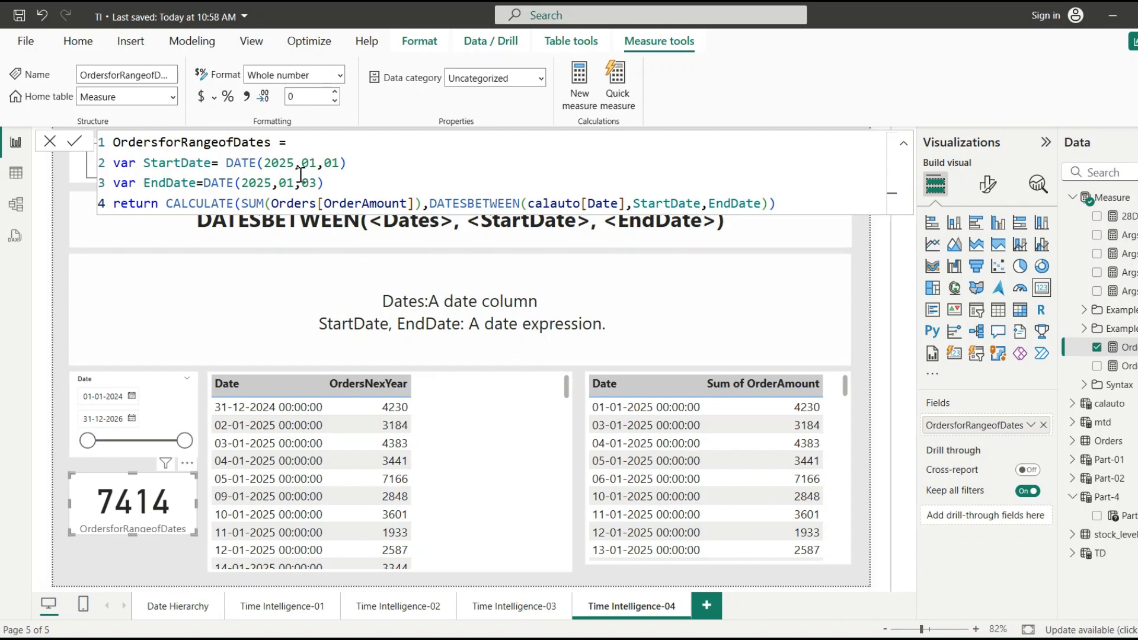
{"action": "left_click", "coordinate": [317, 184]}
{"action": "key", "text": "BackSpace"}
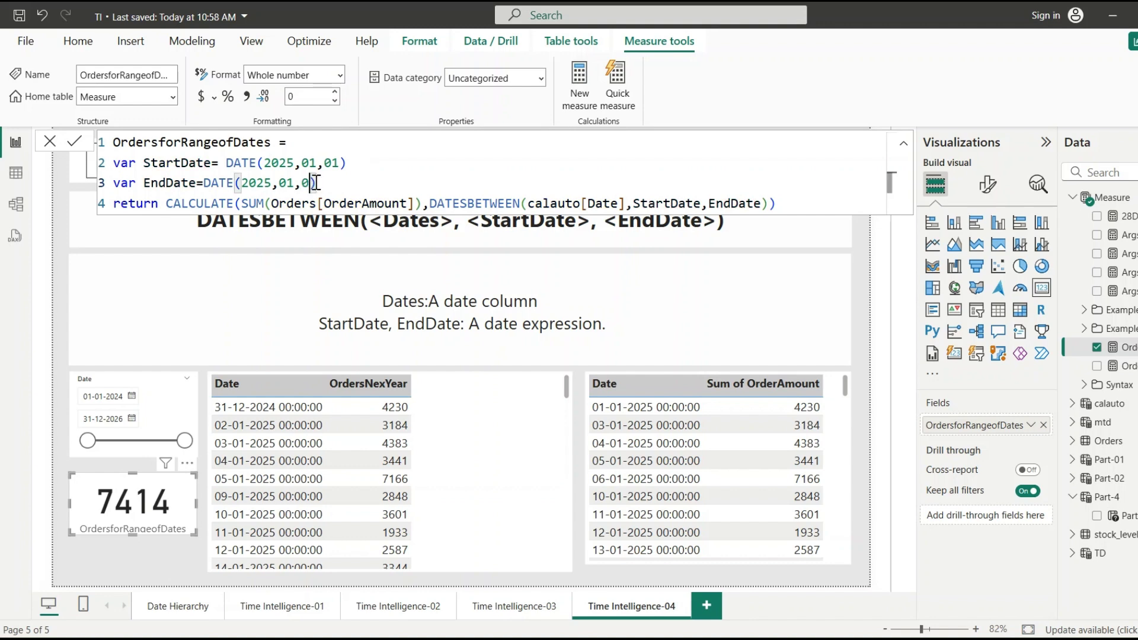
{"action": "type", "text": "6"}
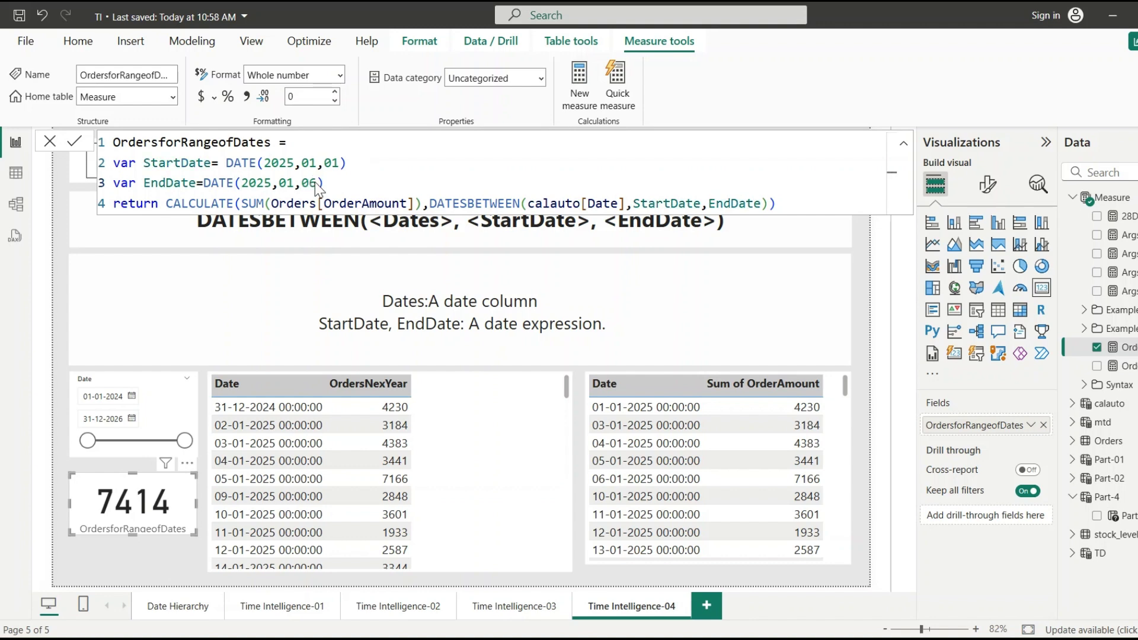
{"action": "key", "text": "Return"}
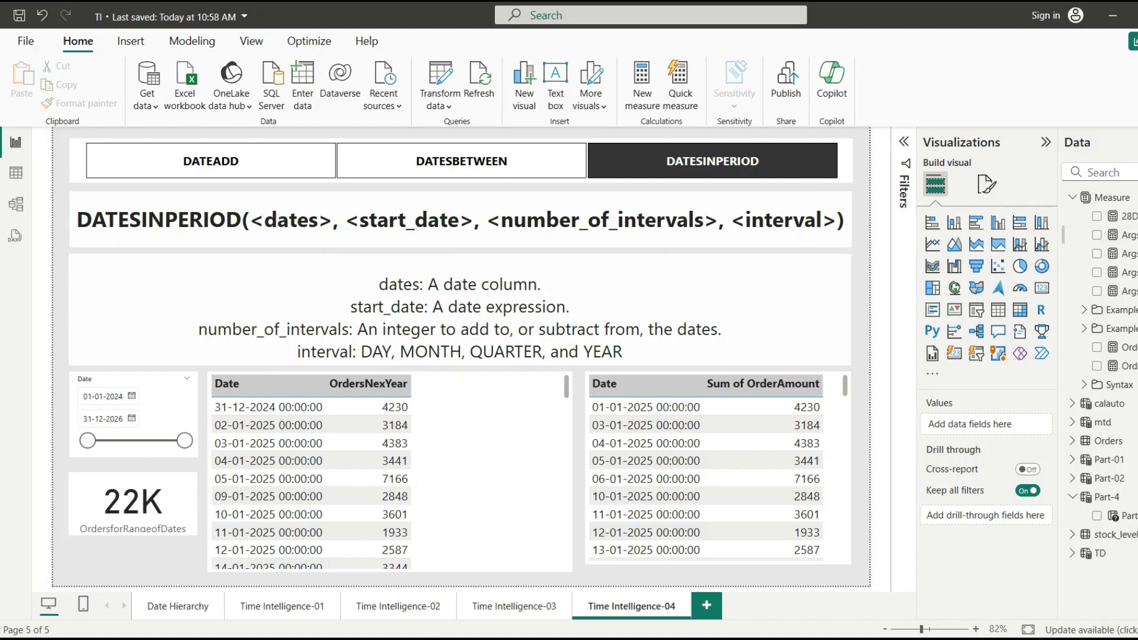
Step: Open the 28DayOrders measure and examine its SUM expression and each DATESINPERIOD argument
{"action": "left_click", "coordinate": [1125, 216]}
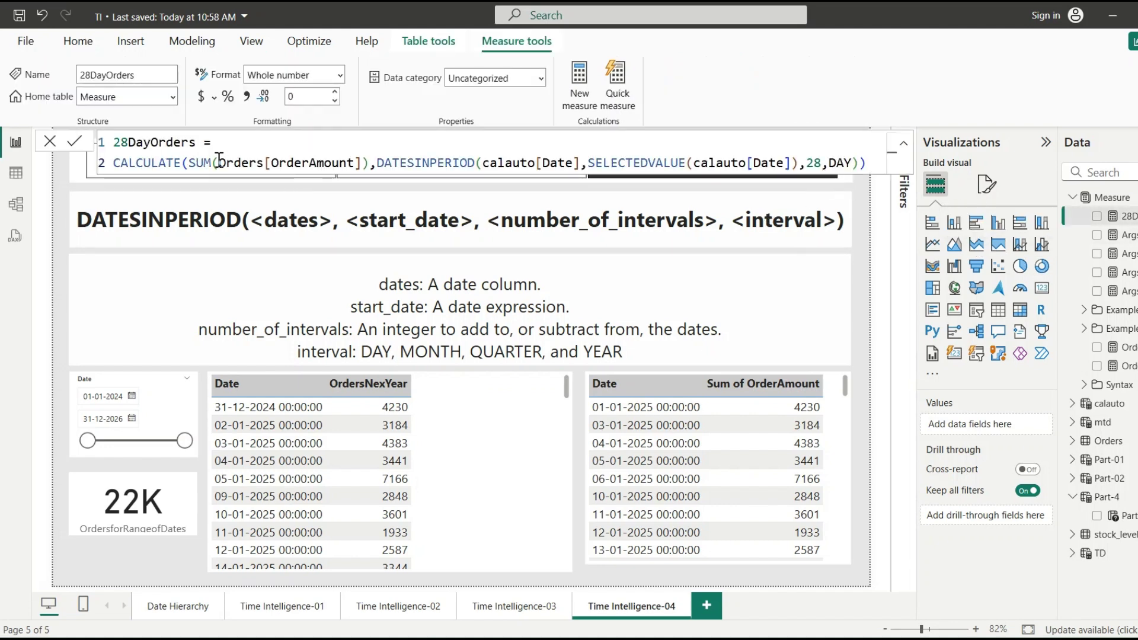
{"action": "left_click_drag", "start_coordinate": [218, 162], "coordinate": [581, 168]}
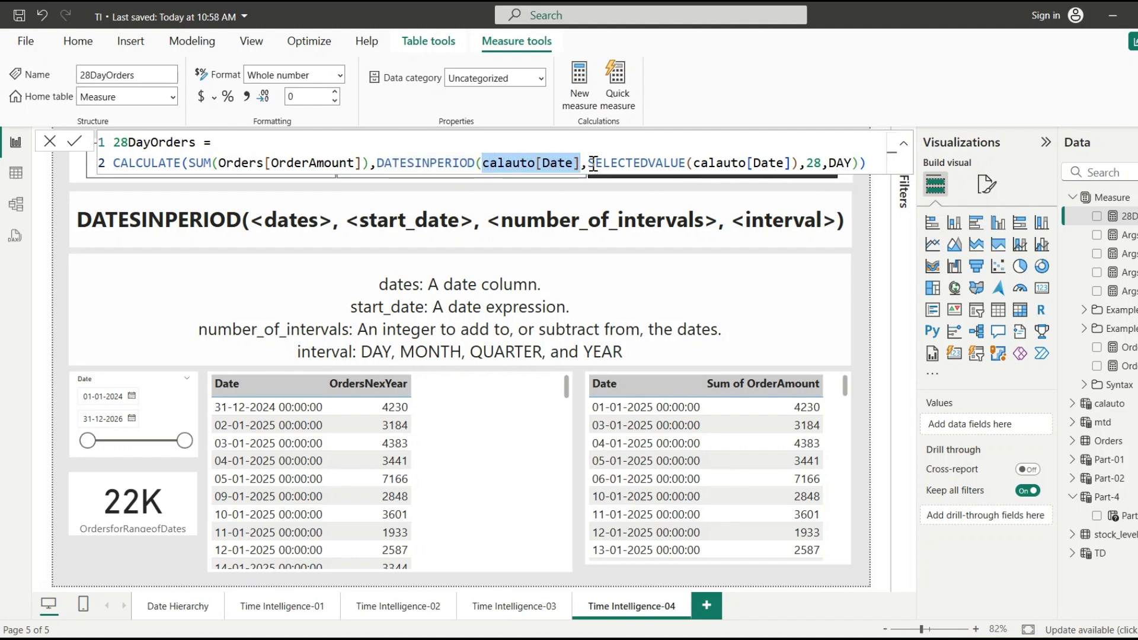
{"action": "left_click_drag", "start_coordinate": [588, 164], "coordinate": [798, 163]}
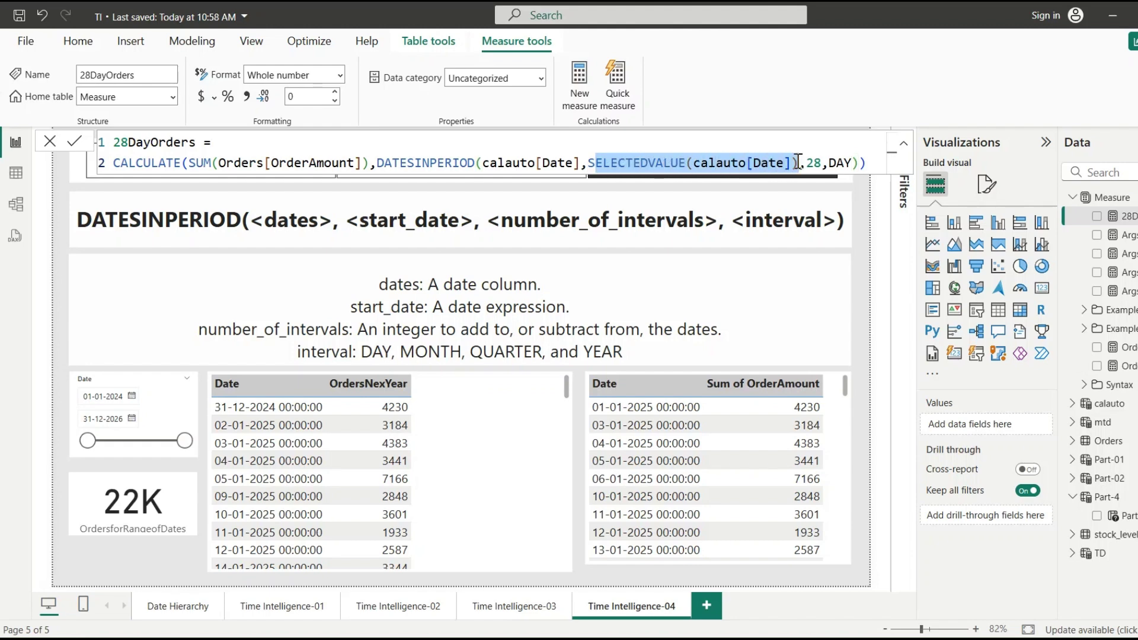
{"action": "left_click", "coordinate": [685, 162]}
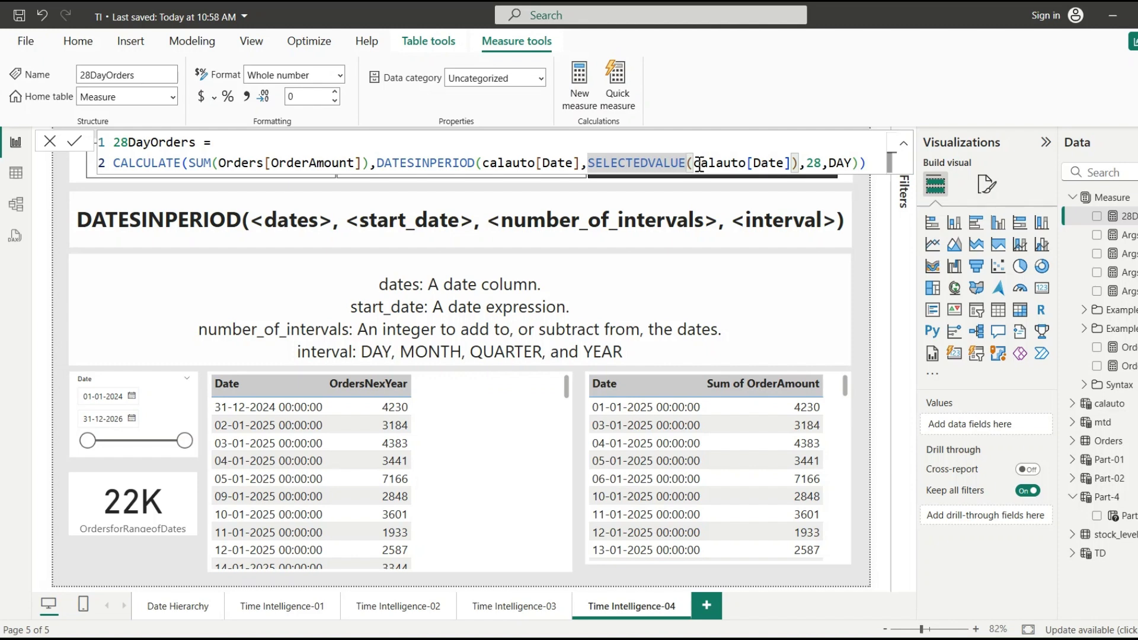
{"action": "left_click", "coordinate": [695, 161]}
{"action": "left_click_drag", "start_coordinate": [694, 161], "coordinate": [791, 162]}
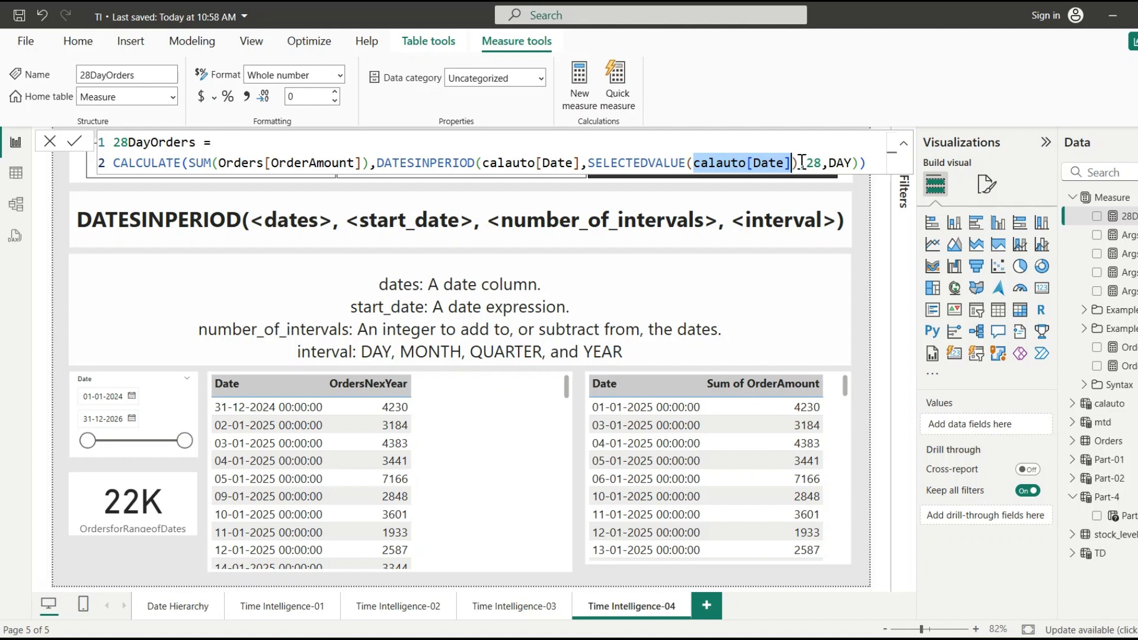
{"action": "left_click", "coordinate": [806, 163]}
{"action": "left_click_drag", "start_coordinate": [806, 162], "coordinate": [829, 163]}
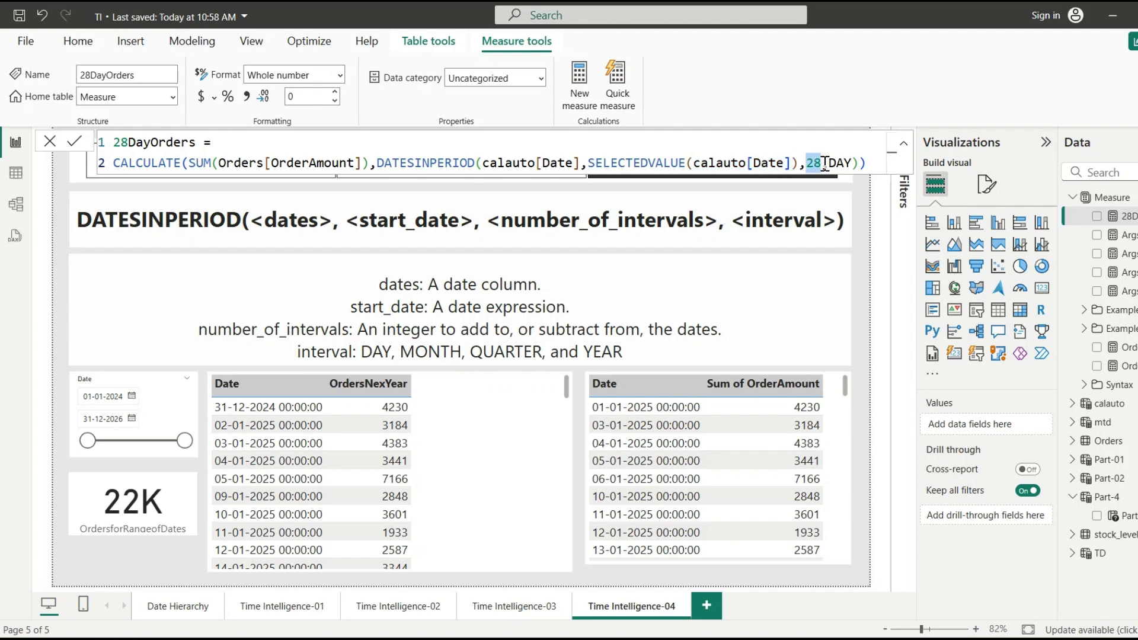
{"action": "left_click_drag", "start_coordinate": [828, 163], "coordinate": [852, 162]}
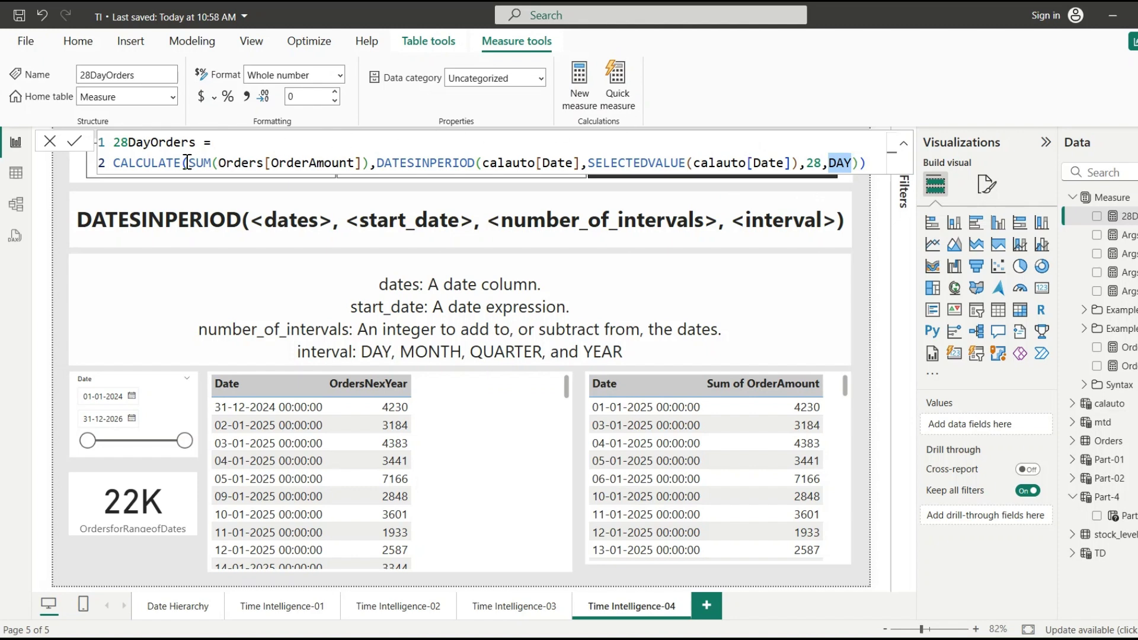
{"action": "left_click_drag", "start_coordinate": [189, 163], "coordinate": [370, 164]}
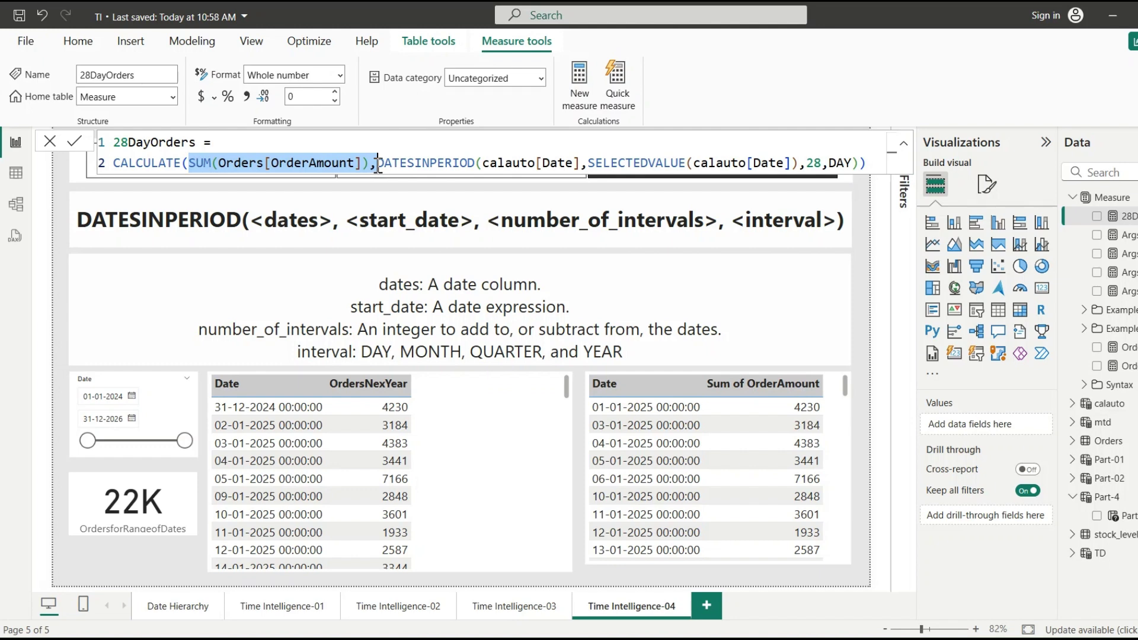
Step: Add the 28DayOrders measure to the Date table next to the card
{"action": "left_click", "coordinate": [1097, 217]}
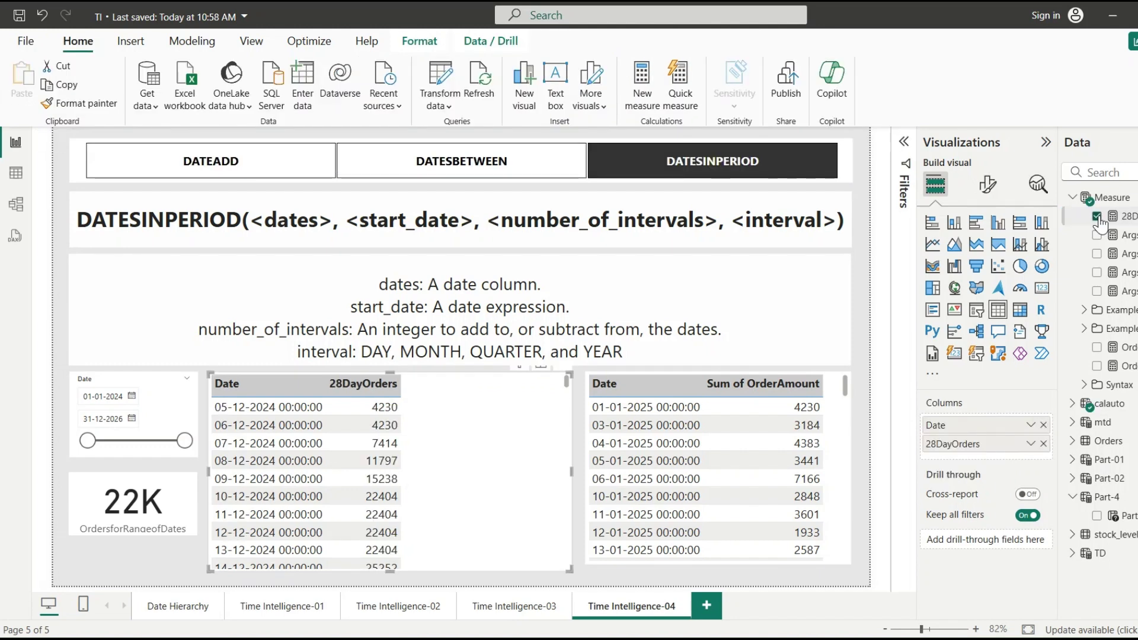